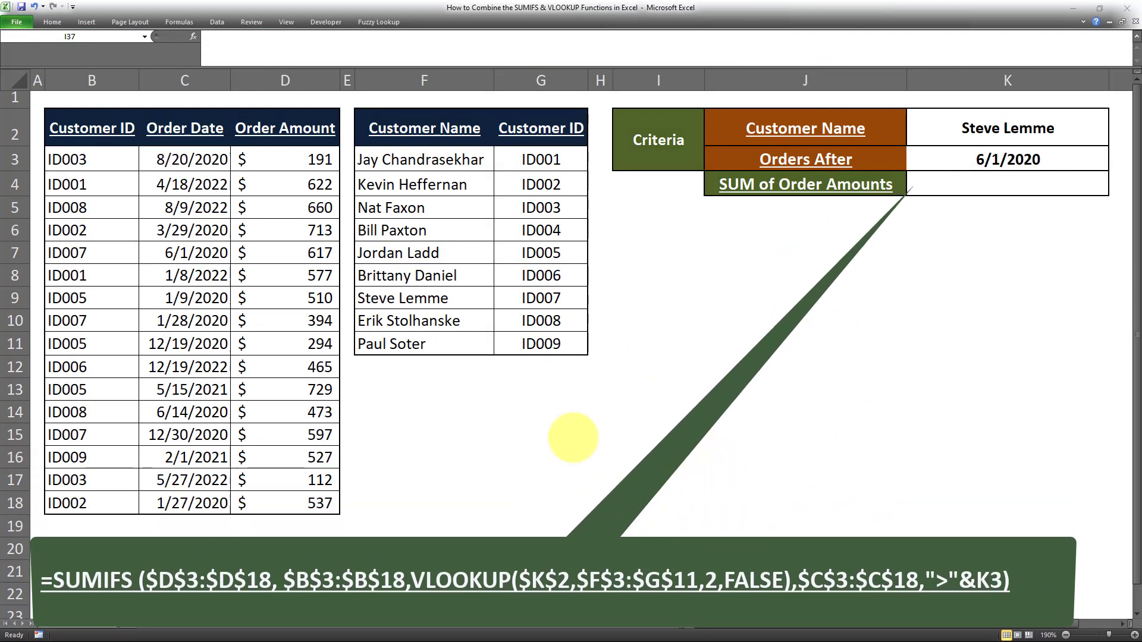
Start a SUMIFS formula in K4 with the Order Amount range as absolute sum range $D$3:$D$18
{"action": "left_click", "coordinate": [221, 35]}
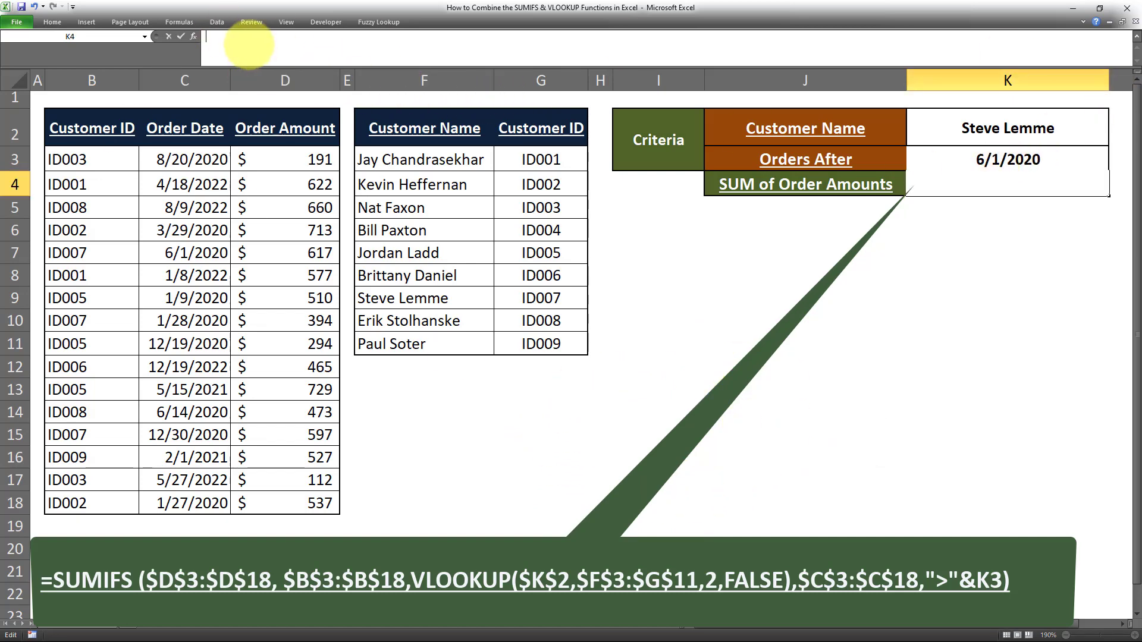
{"action": "type", "text": "=SUMIFS("}
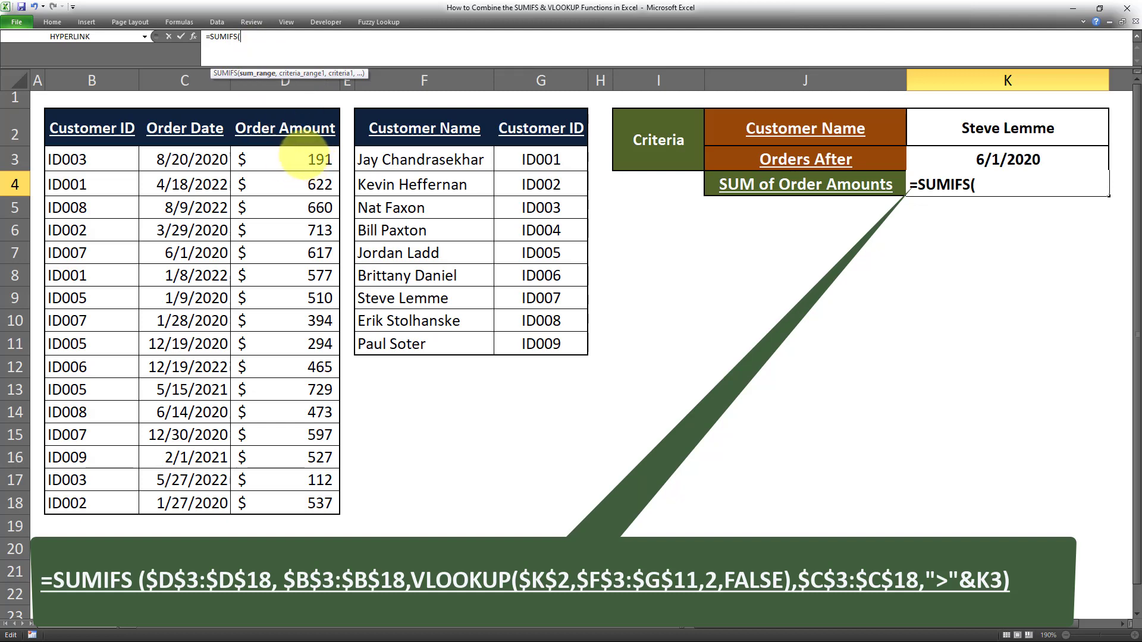
{"action": "left_click_drag", "start_coordinate": [305, 156], "coordinate": [290, 506]}
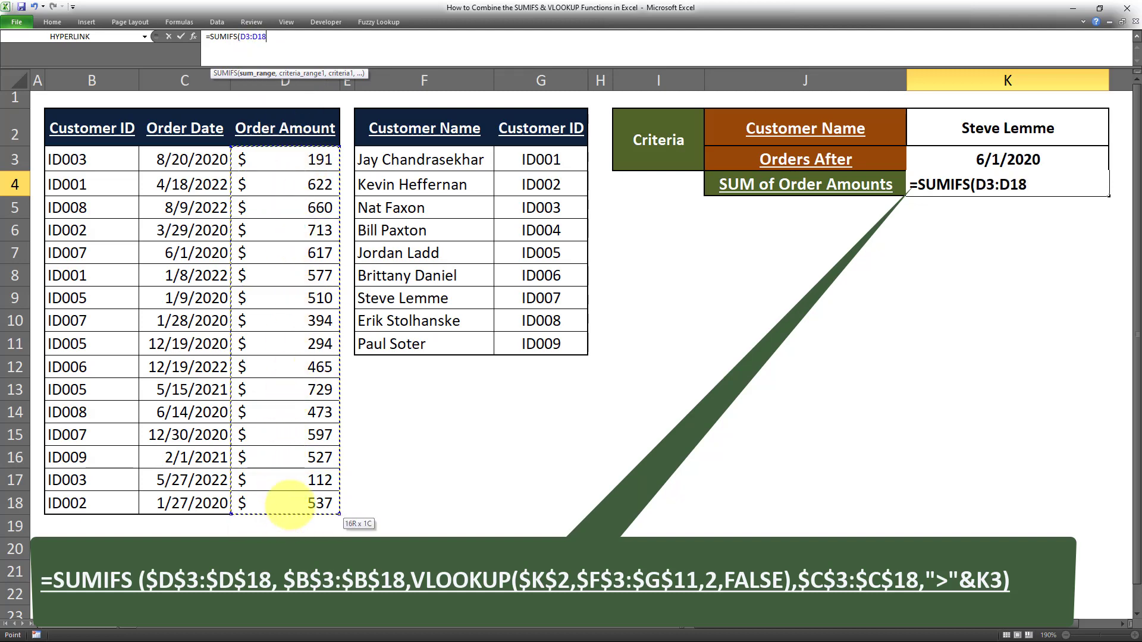
{"action": "left_click", "coordinate": [246, 36]}
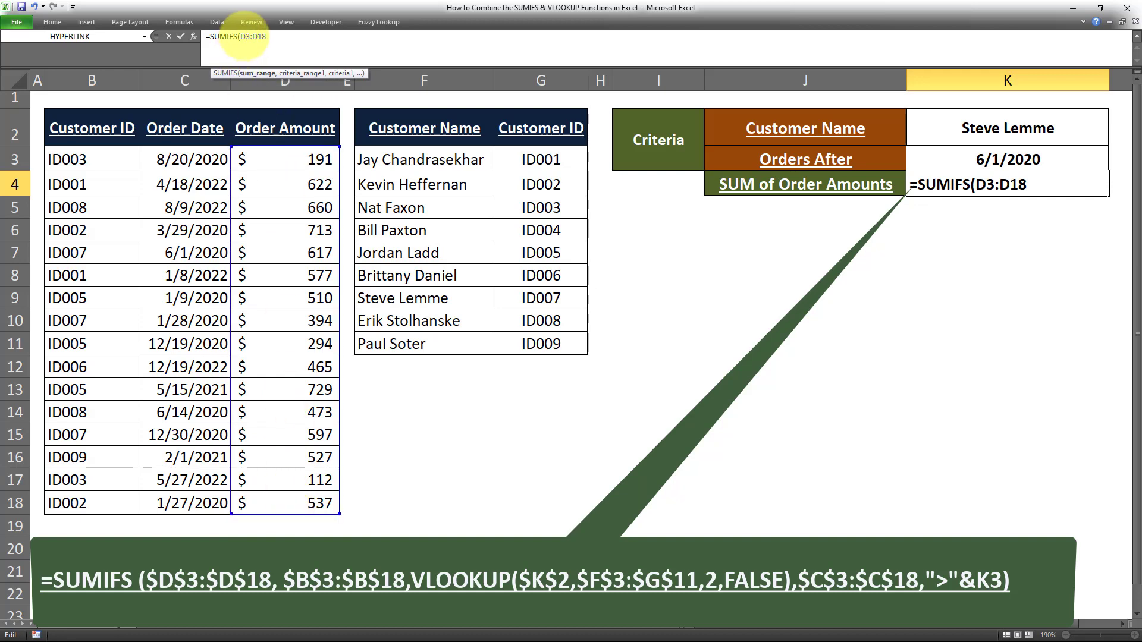
{"action": "key", "text": "F4"}
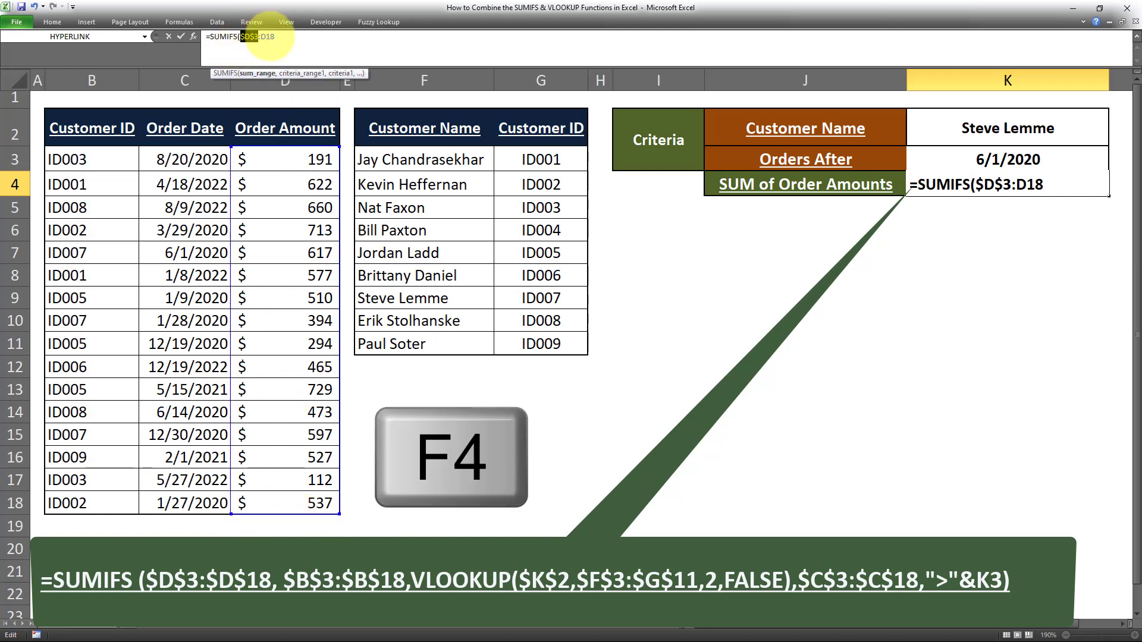
{"action": "key", "text": "F4"}
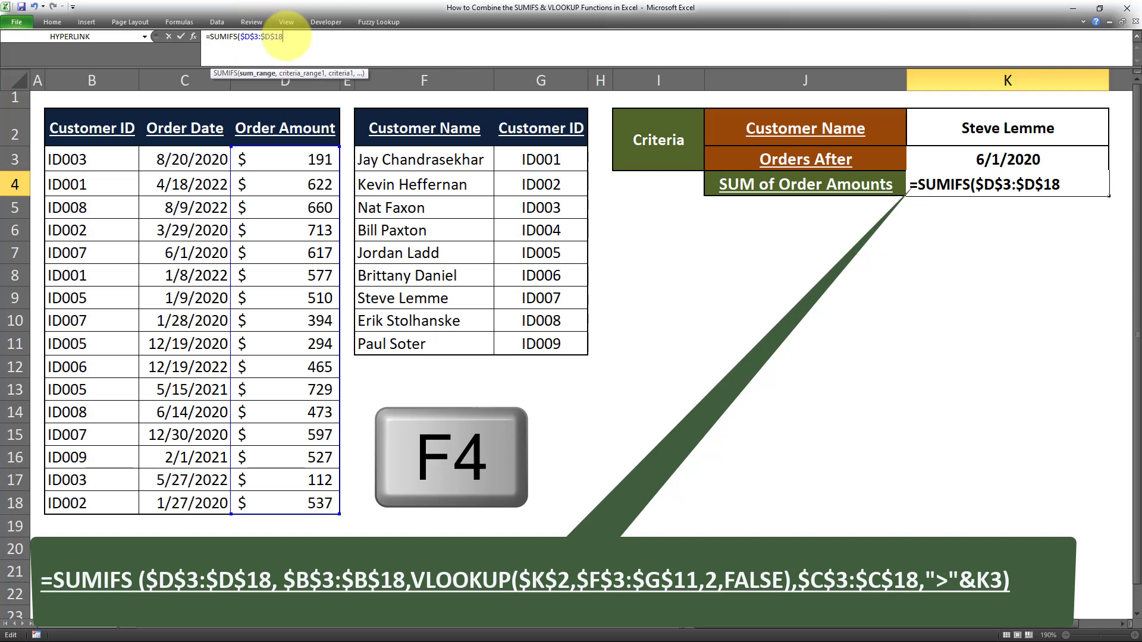
{"action": "type", "text": ","}
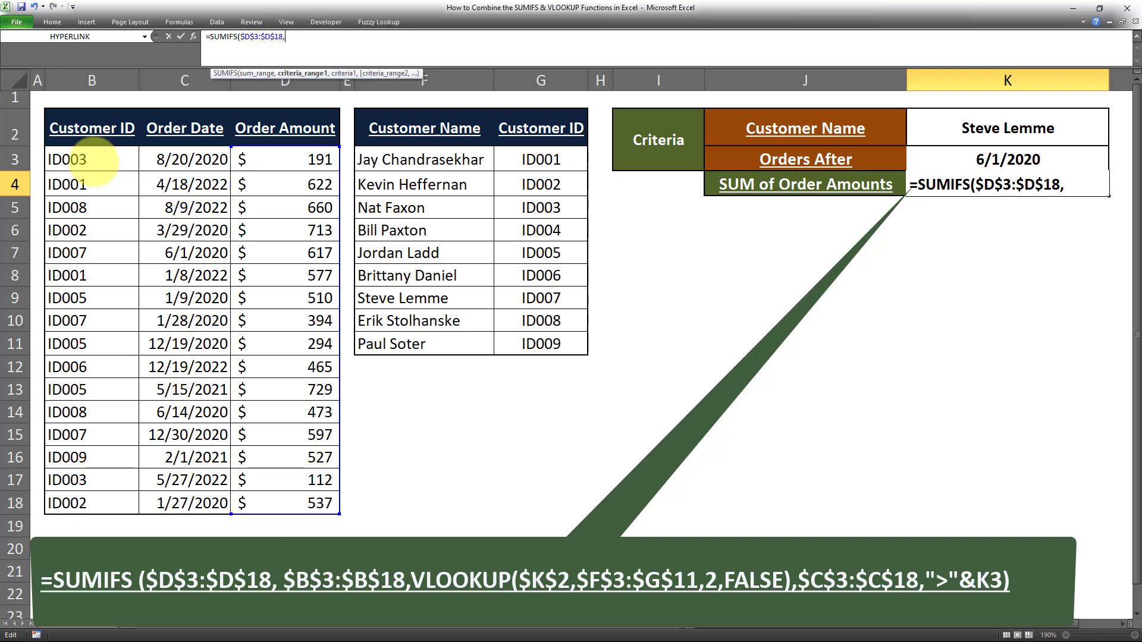
Add the Customer ID column as the first criteria range, locked as $B$3:$B$18
{"action": "left_click_drag", "start_coordinate": [92, 160], "coordinate": [67, 503]}
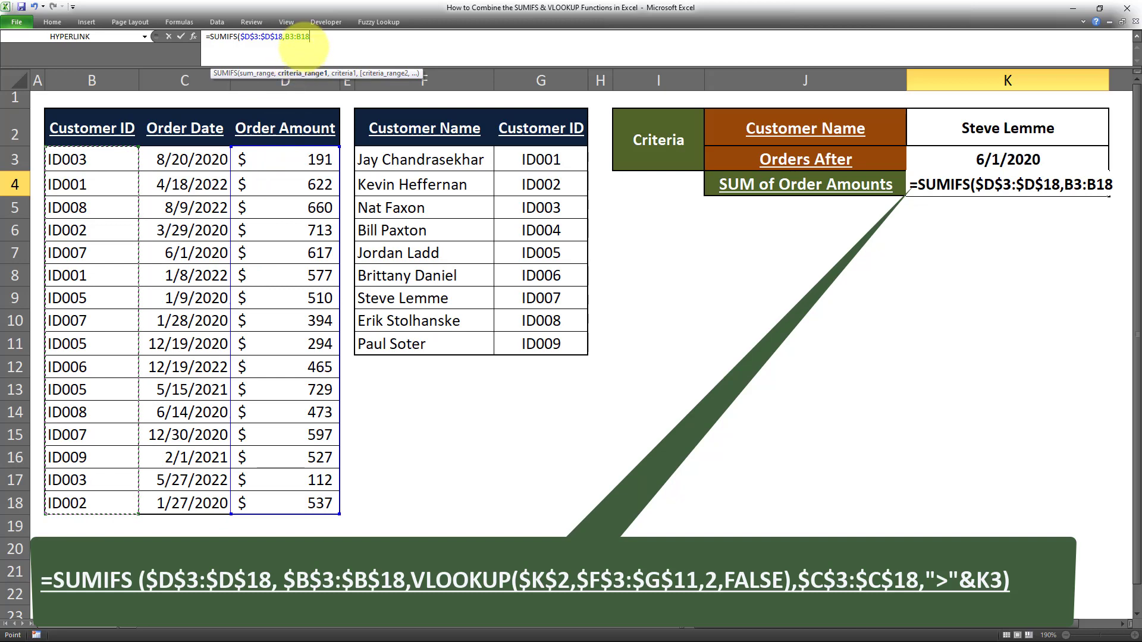
{"action": "left_click", "coordinate": [288, 36]}
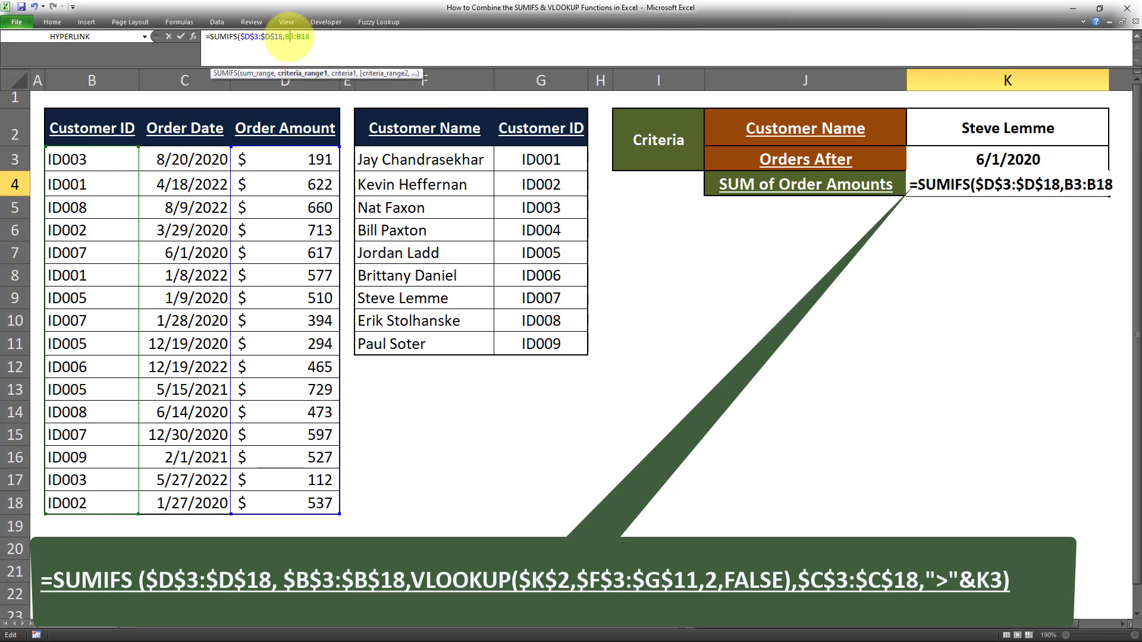
{"action": "key", "text": "F4"}
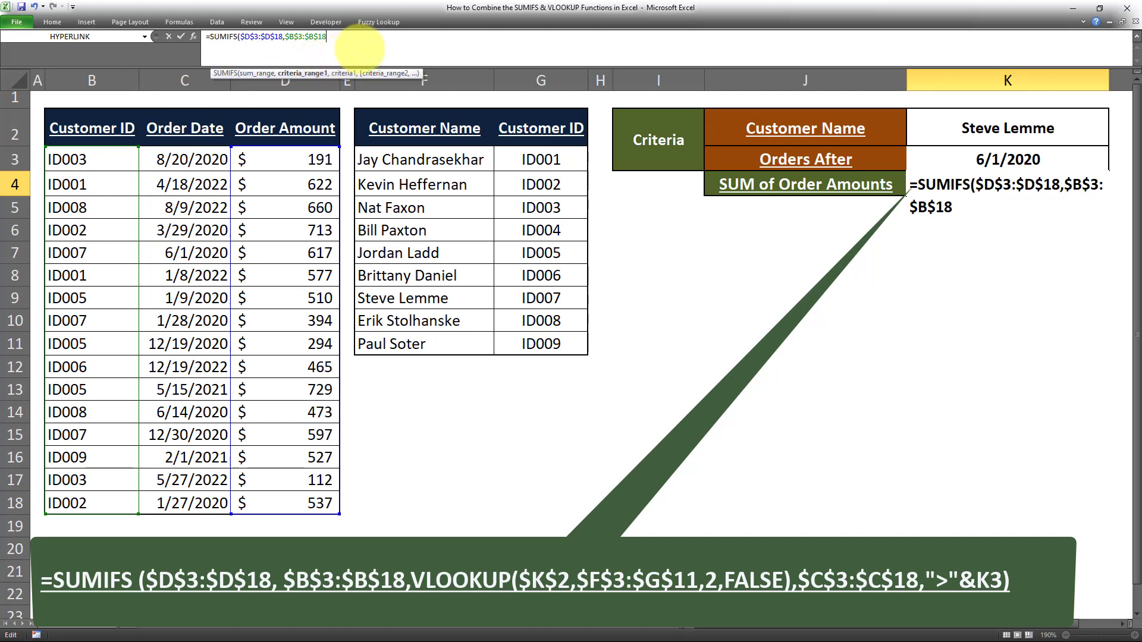
{"action": "type", "text": ","}
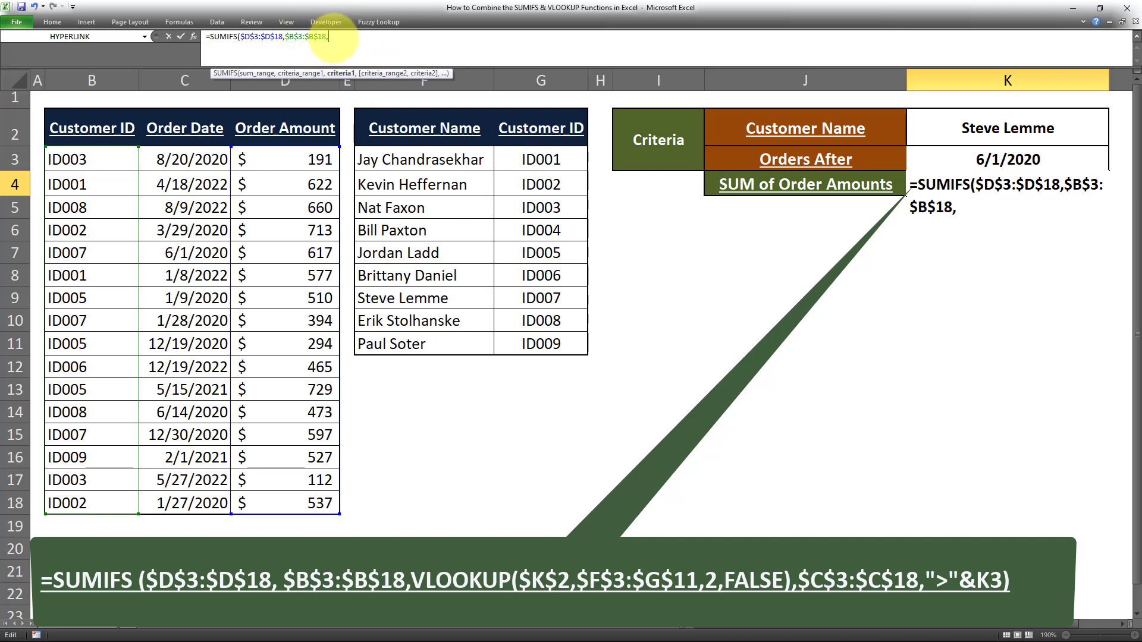
Nest a VLOOKUP as the first criterion, with lookup value $K$2 and table array $F$3:$G$11 as absolute references
{"action": "type", "text": "VLOOKUP("}
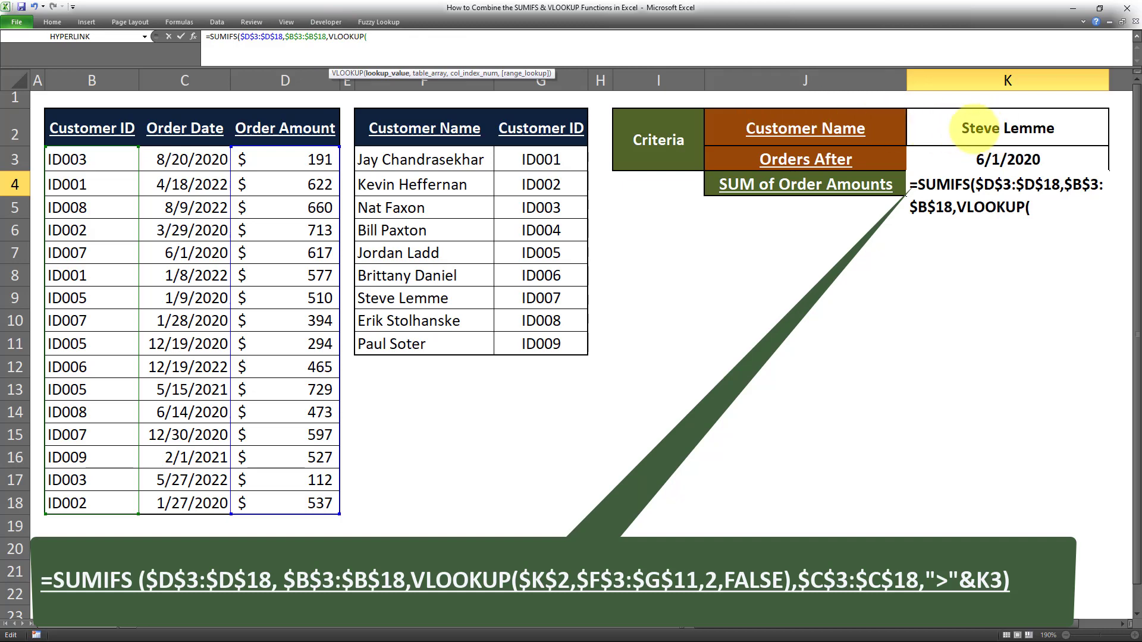
{"action": "left_click", "coordinate": [981, 128]}
{"action": "type", "text": ","}
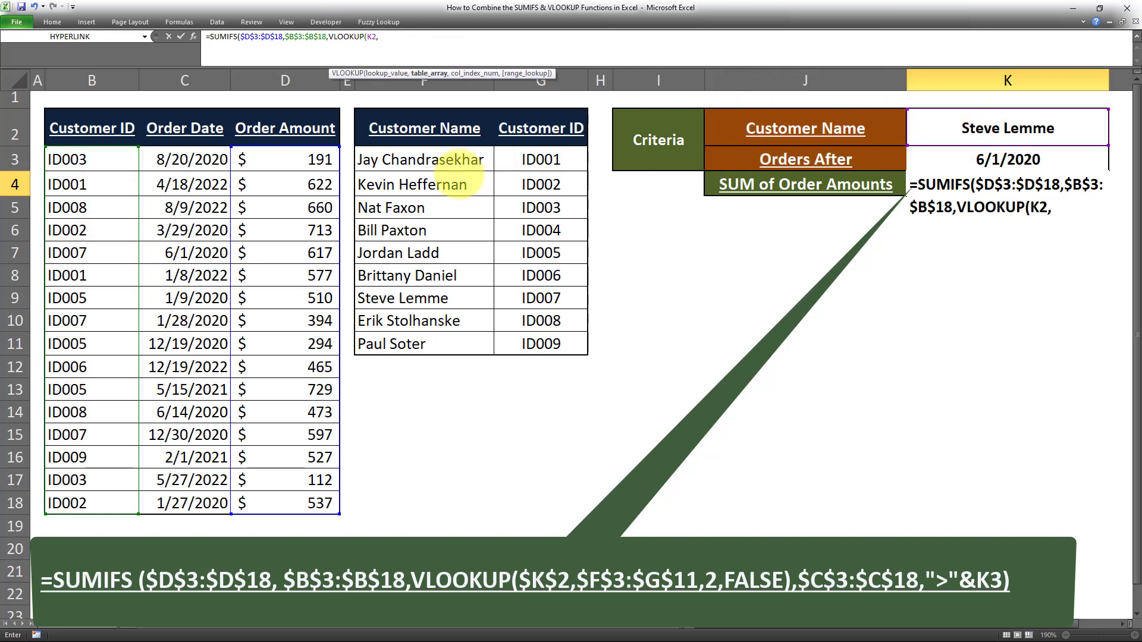
{"action": "left_click_drag", "start_coordinate": [458, 159], "coordinate": [542, 344]}
{"action": "left_click", "coordinate": [381, 35]}
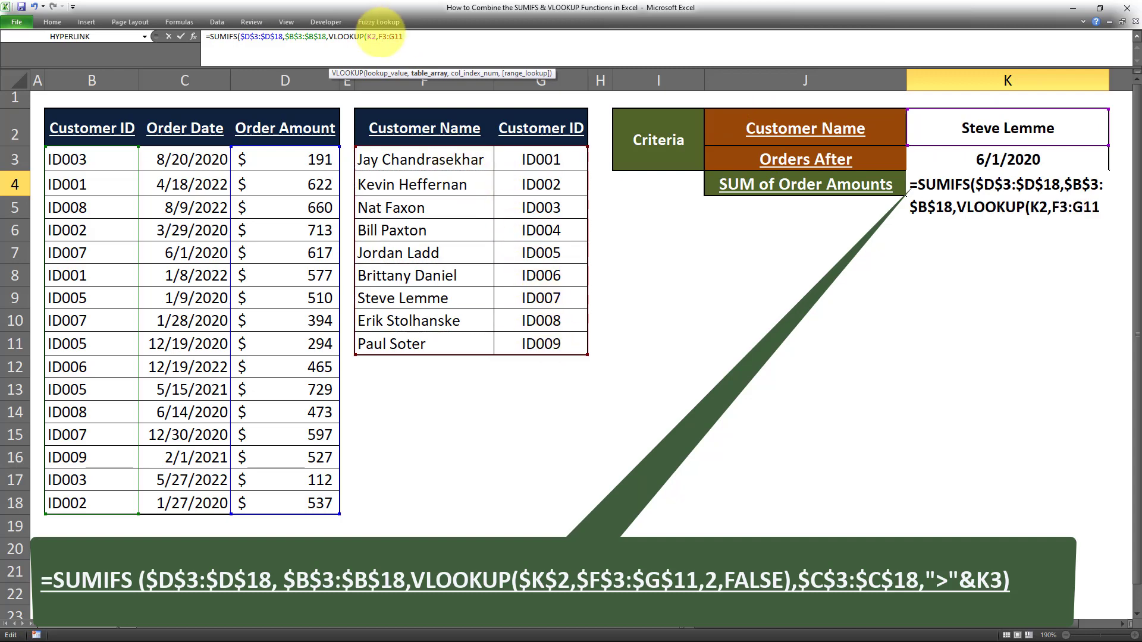
{"action": "key", "text": "F4"}
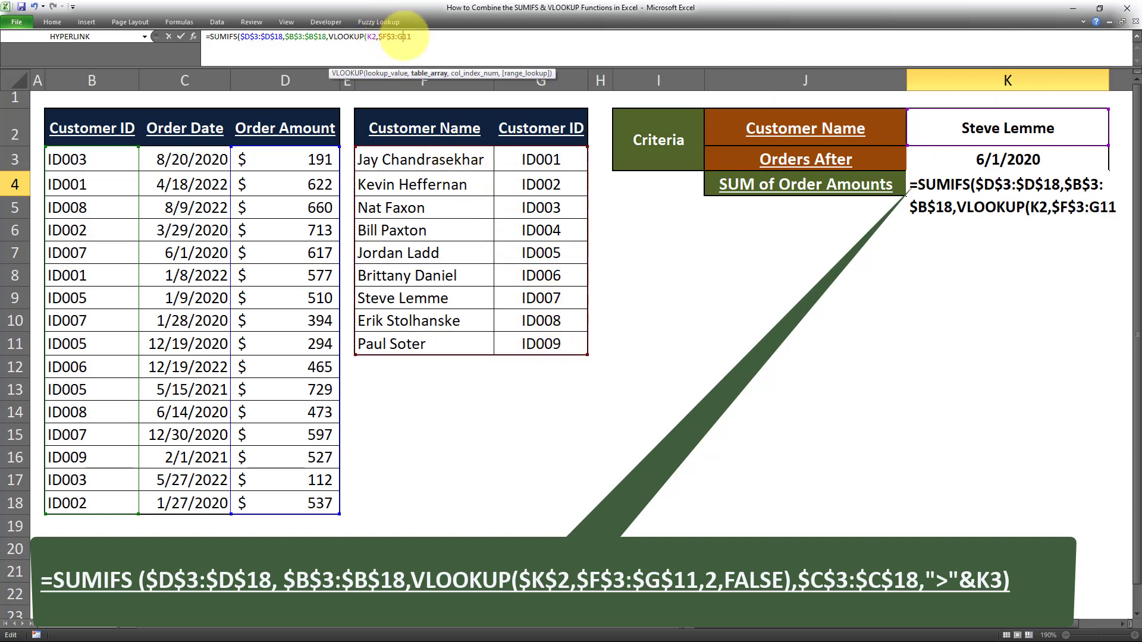
{"action": "key", "text": "F4"}
{"action": "left_click", "coordinate": [372, 37]}
{"action": "key", "text": "F4"}
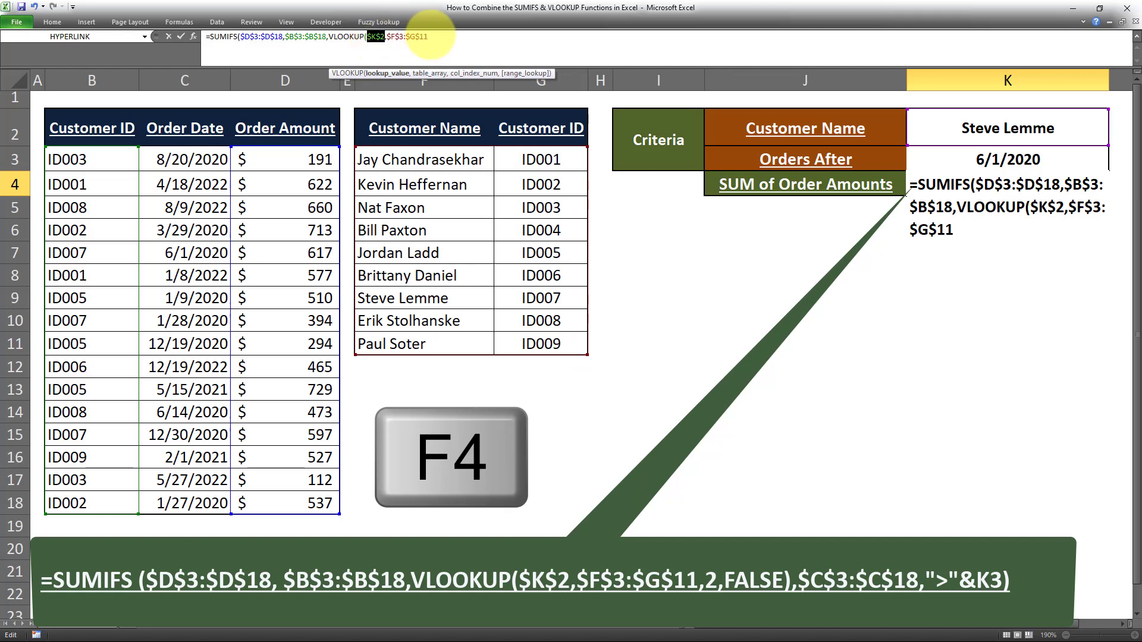
Complete the nested VLOOKUP with column index 2 and FALSE for an exact match
{"action": "key", "text": "End"}
{"action": "type", "text": ","}
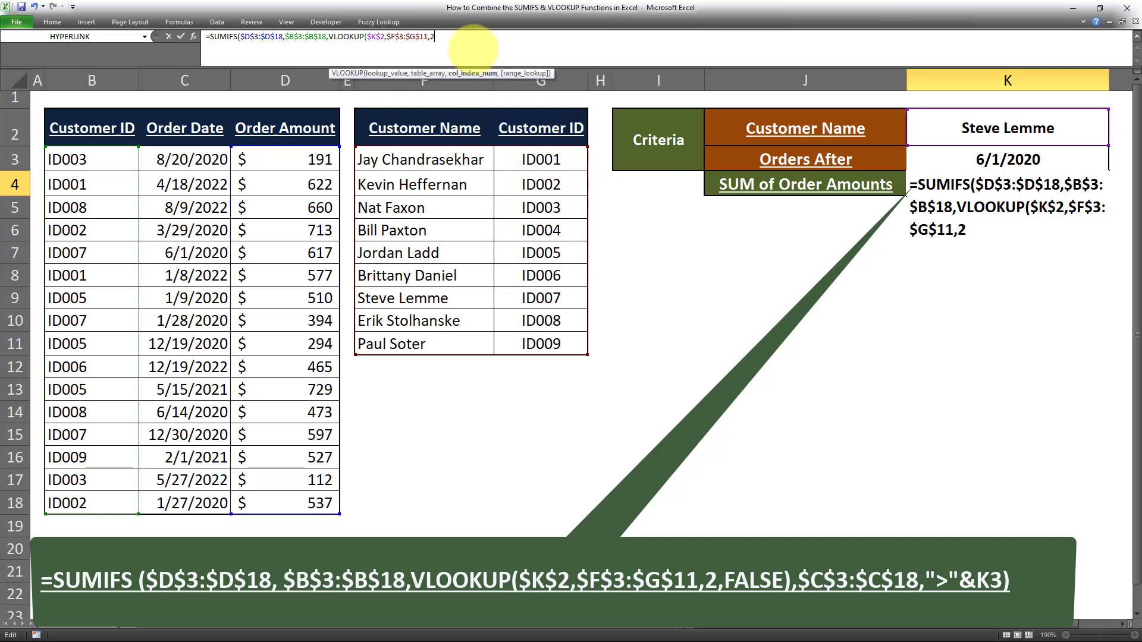
{"action": "type", "text": ",FA"}
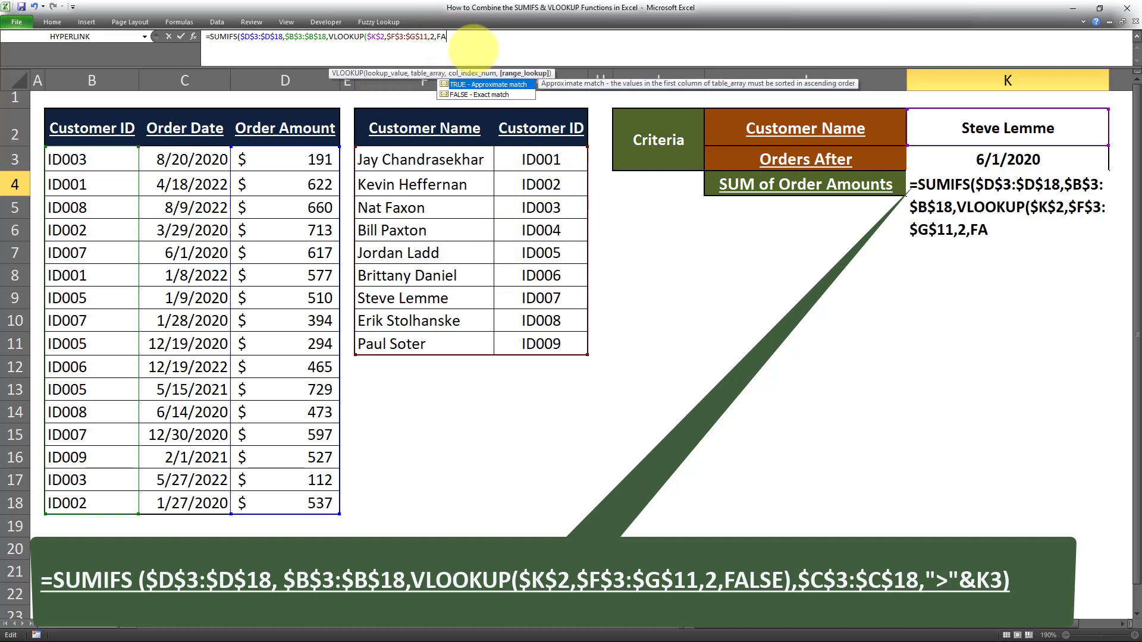
{"action": "type", "text": "LSE)"}
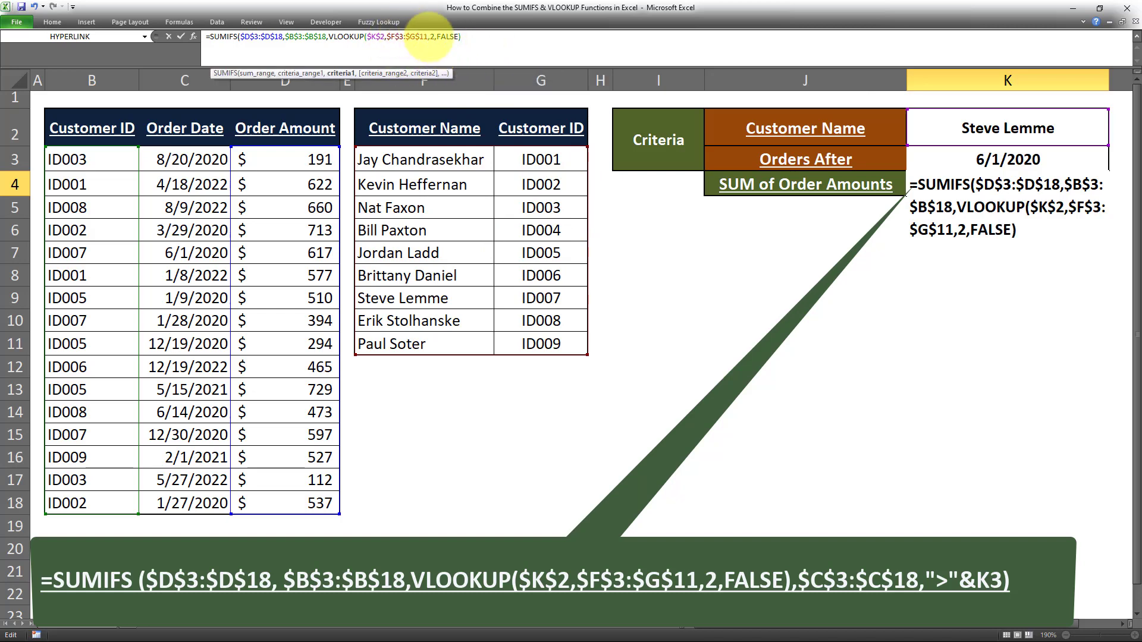
{"action": "left_click_drag", "start_coordinate": [462, 37], "coordinate": [329, 37]}
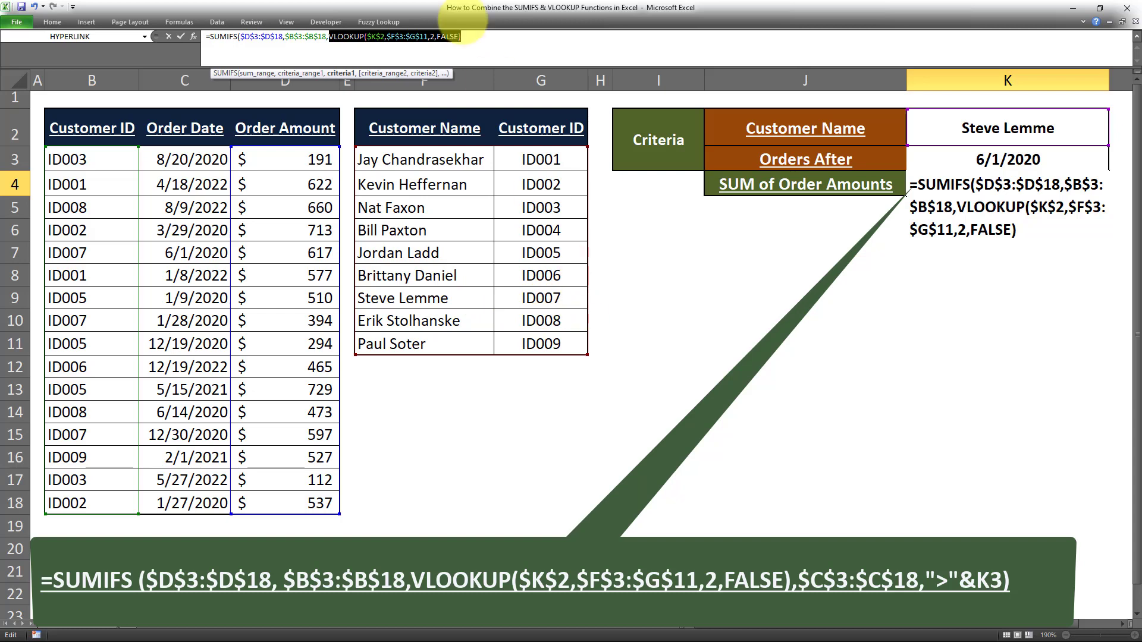
{"action": "left_click", "coordinate": [476, 39]}
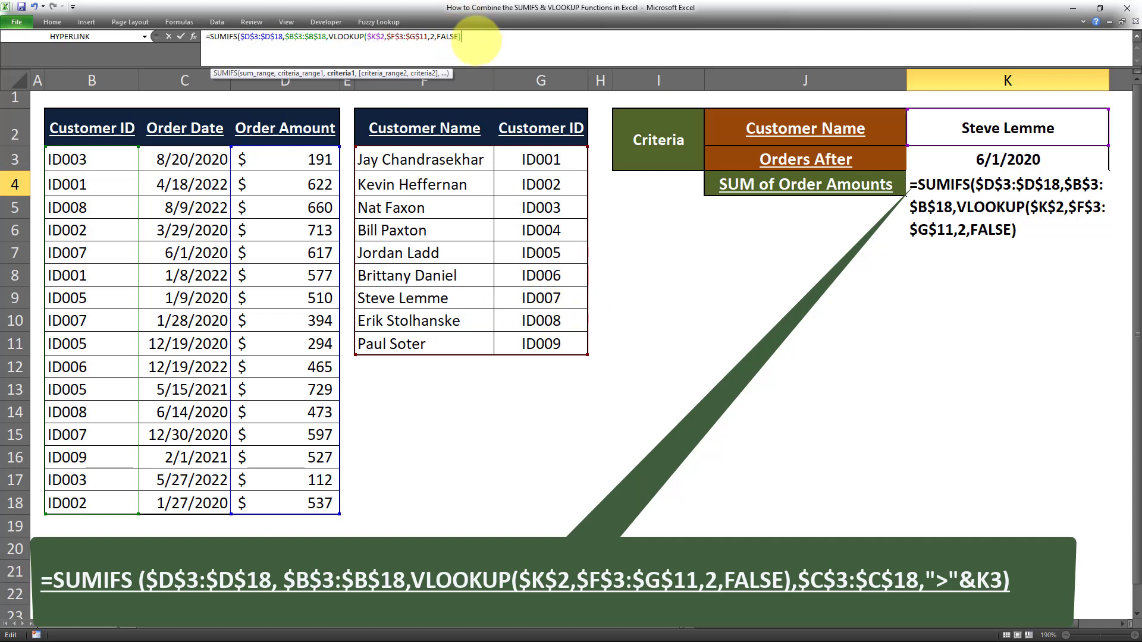
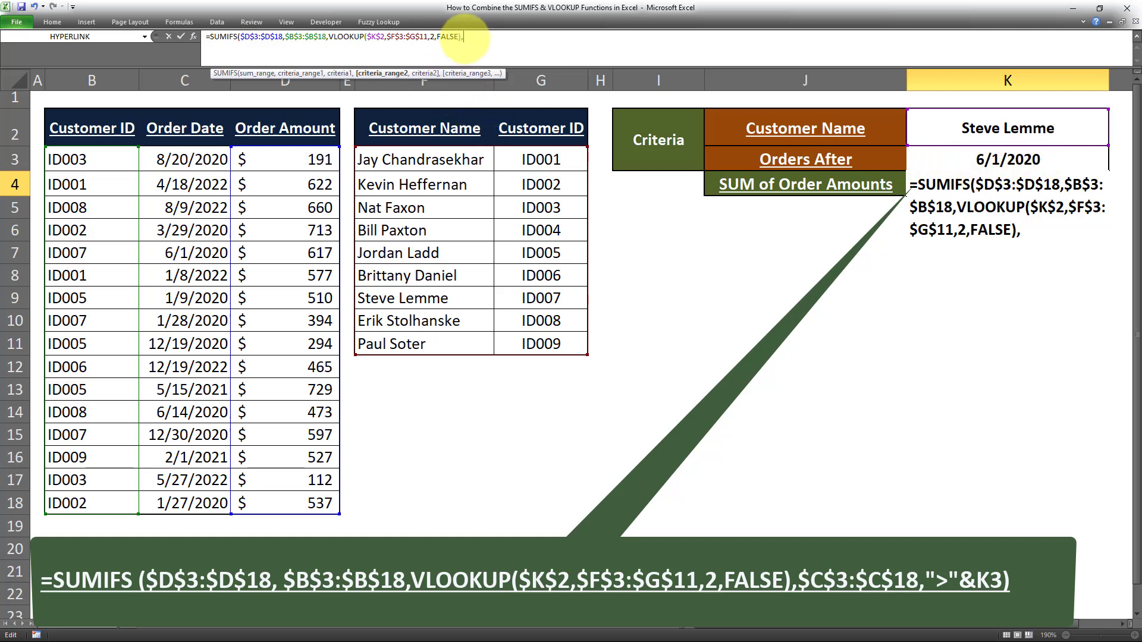
Add the Order Date range $C$3:$C$18 with the criterion ">"&K3 and enter the completed SUMIFS formula
{"action": "left_click_drag", "start_coordinate": [184, 161], "coordinate": [196, 505]}
{"action": "left_click", "coordinate": [466, 37]}
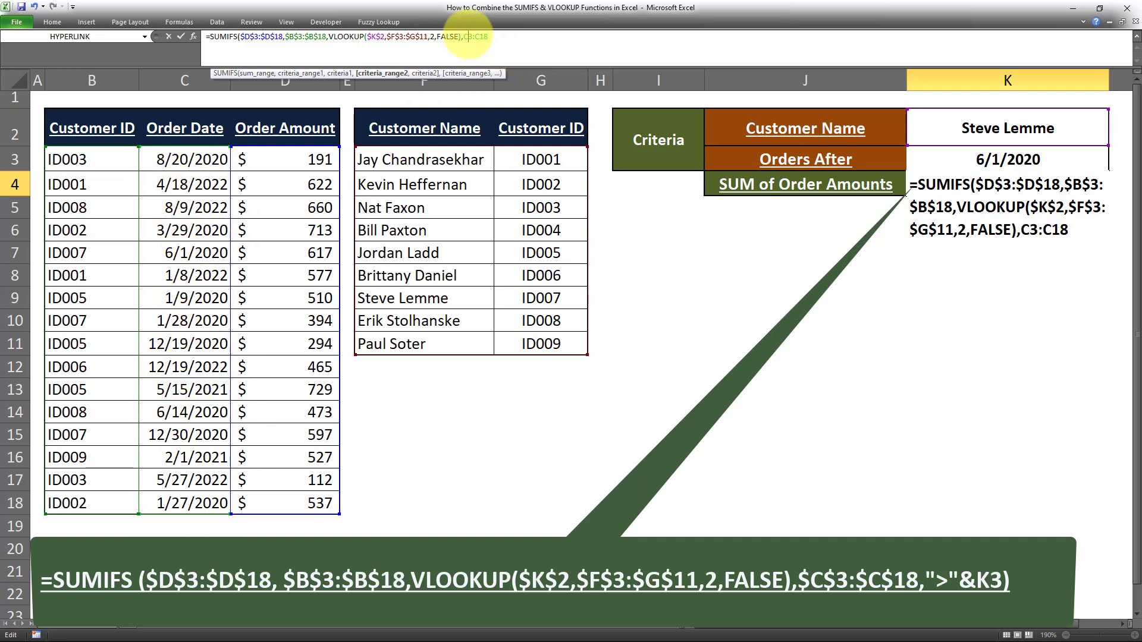
{"action": "key", "text": "F4"}
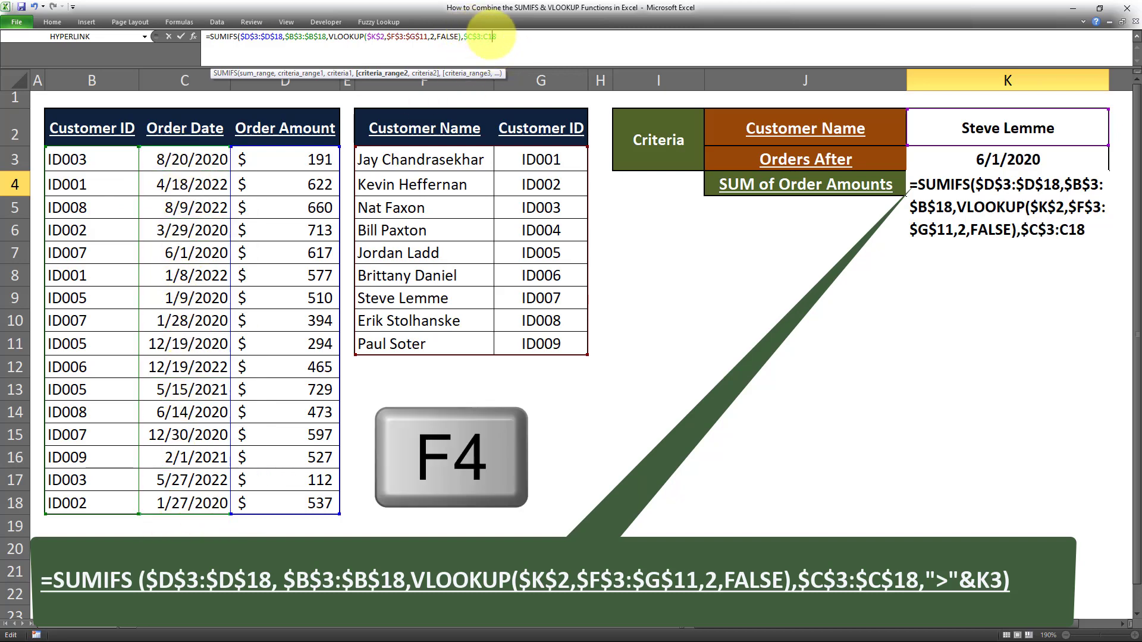
{"action": "left_click", "coordinate": [516, 36]}
{"action": "type", "text": ",\">\"&"}
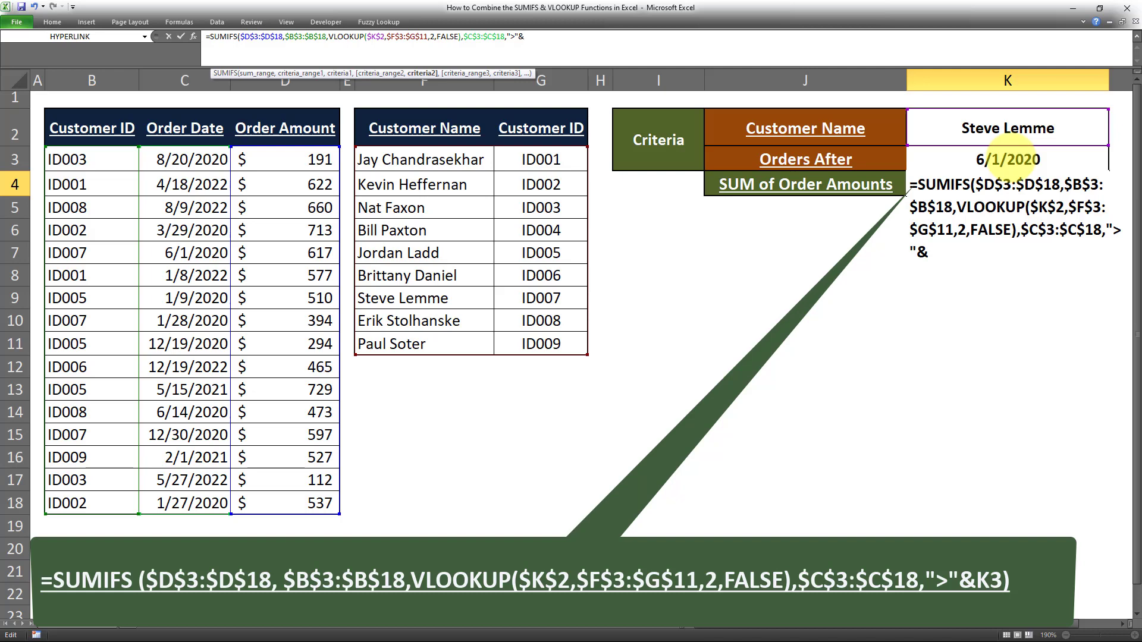
{"action": "left_click", "coordinate": [1010, 156]}
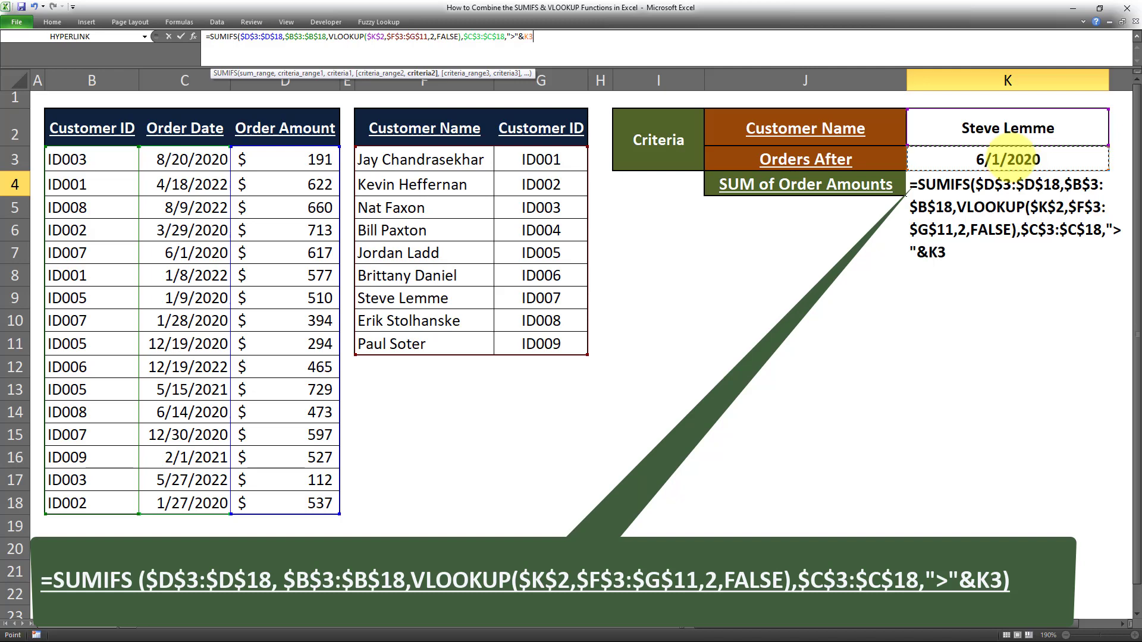
{"action": "left_click", "coordinate": [538, 39]}
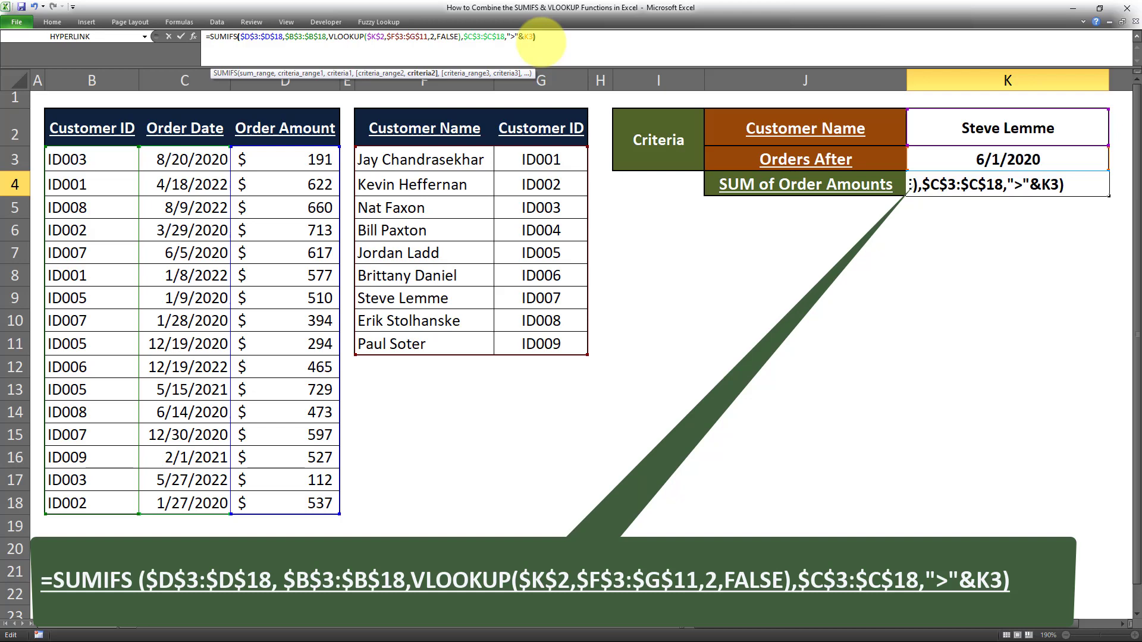
{"action": "key", "text": "Tab"}
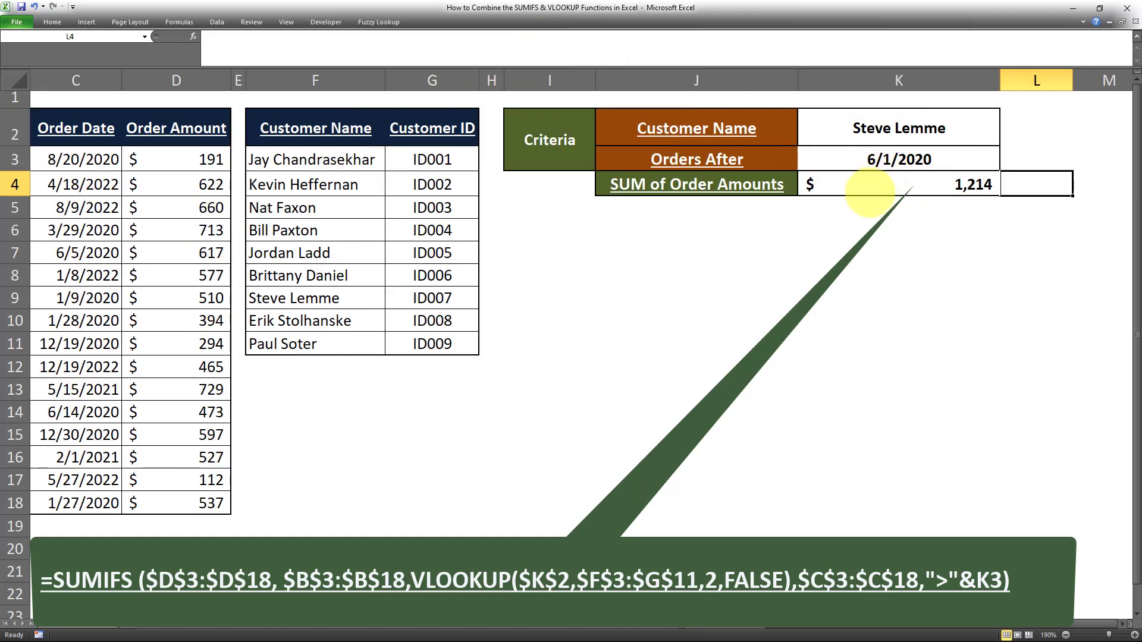
Check the SUM of Order Amounts formula in K4 alongside the full orders table starting at the Customer ID column
{"action": "left_click", "coordinate": [875, 187]}
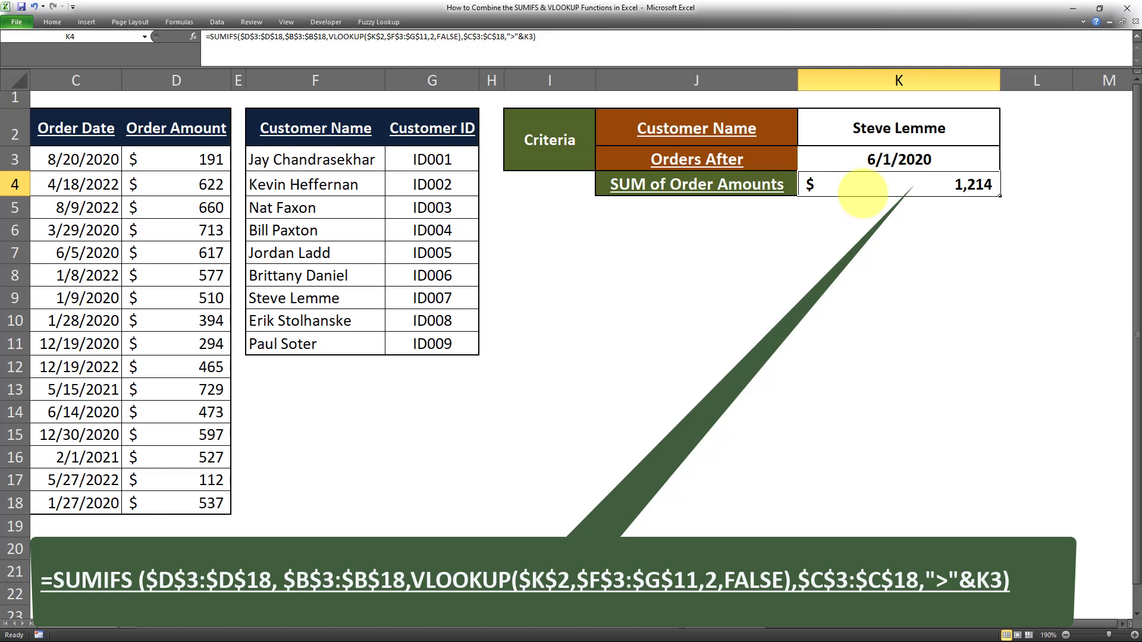
{"action": "key", "text": "Left"}
{"action": "key", "text": "Left"}
{"action": "key", "text": "Left"}
{"action": "key", "text": "Left"}
{"action": "key", "text": "Left"}
{"action": "key", "text": "Left"}
{"action": "key", "text": "Left"}
{"action": "key", "text": "Left"}
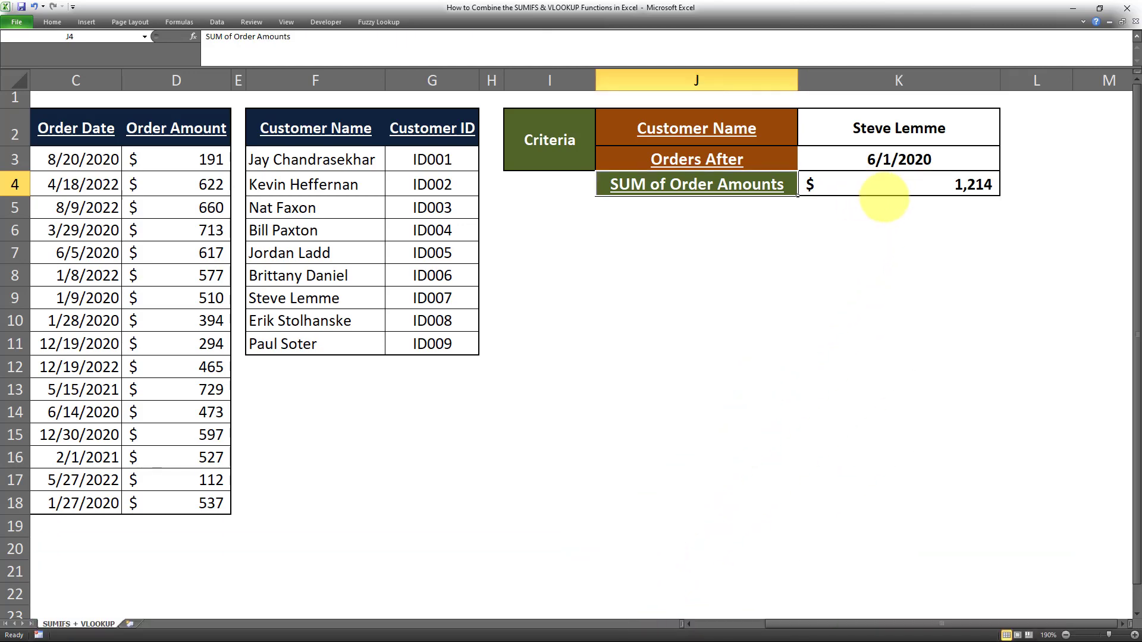
{"action": "key", "text": "Left"}
{"action": "key", "text": "Left"}
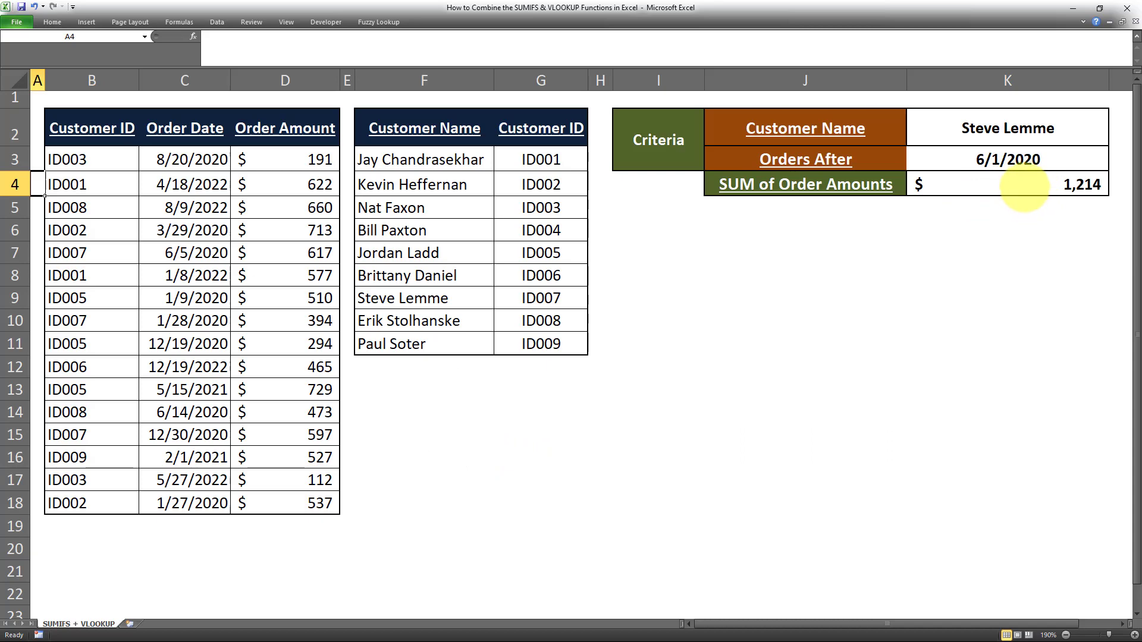
{"action": "left_click", "coordinate": [1024, 186]}
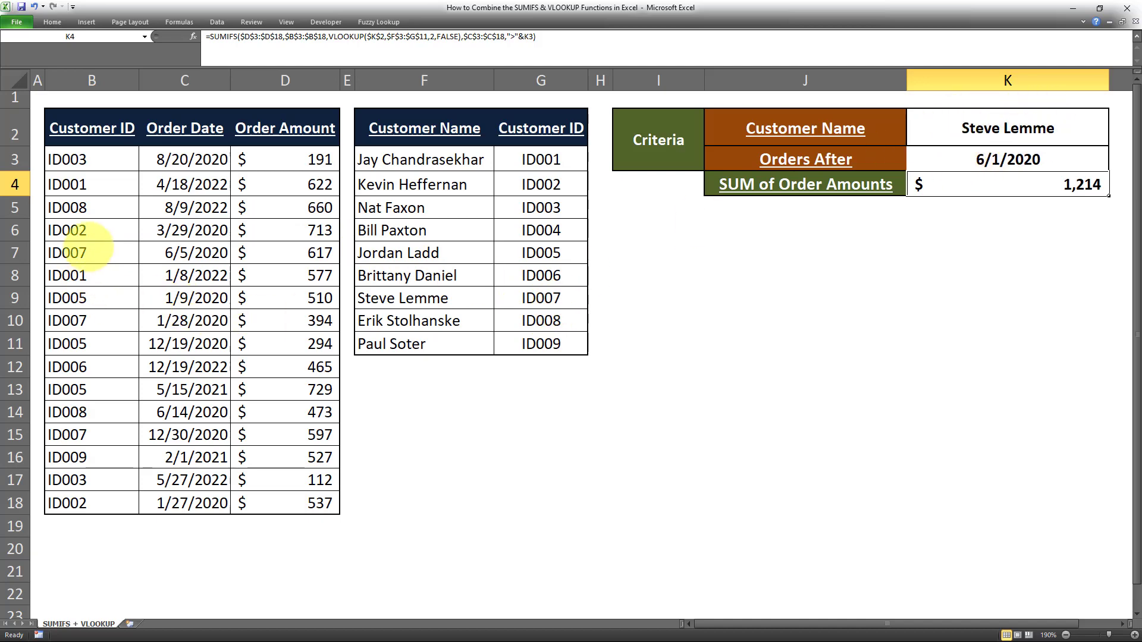
Fill the first ID007 cell in the Customer ID column, B7, with yellow
{"action": "left_click", "coordinate": [89, 252]}
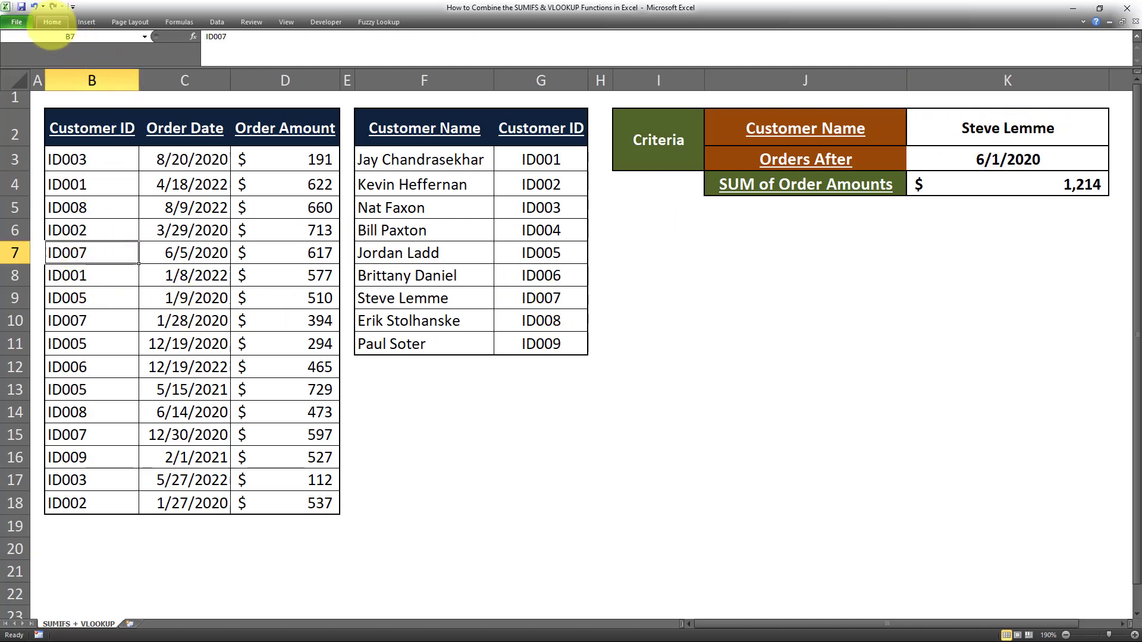
{"action": "left_click", "coordinate": [52, 22]}
{"action": "left_click", "coordinate": [179, 59]}
Copy B7's yellow formatting to the other two ID007 cells, B10 and B15, with Format Painter
{"action": "left_click", "coordinate": [52, 22]}
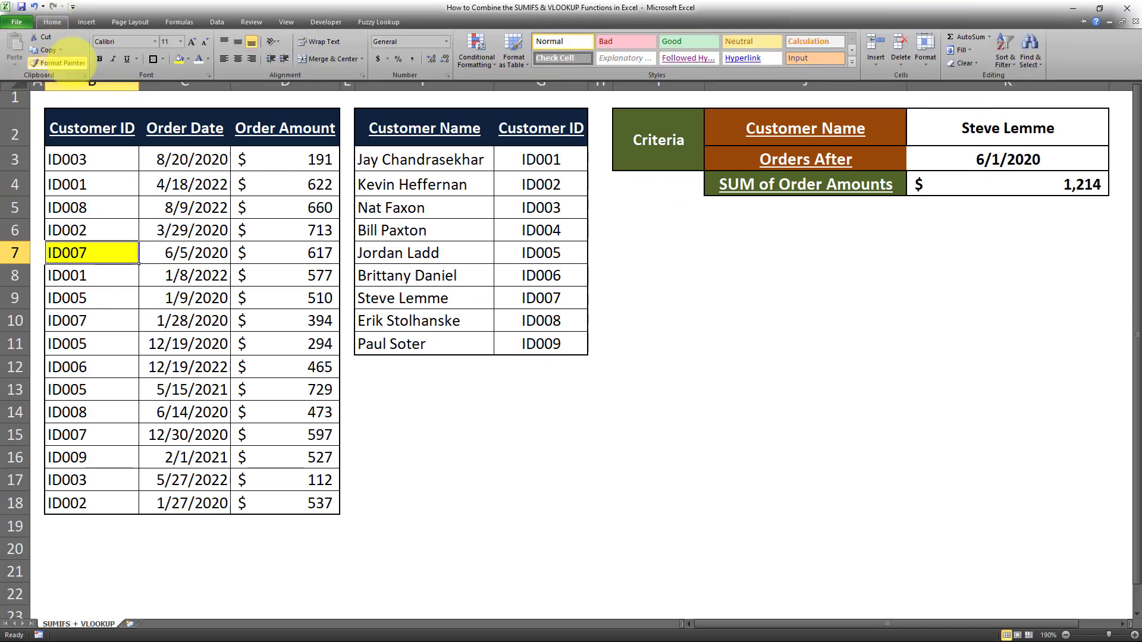
{"action": "left_click", "coordinate": [59, 62]}
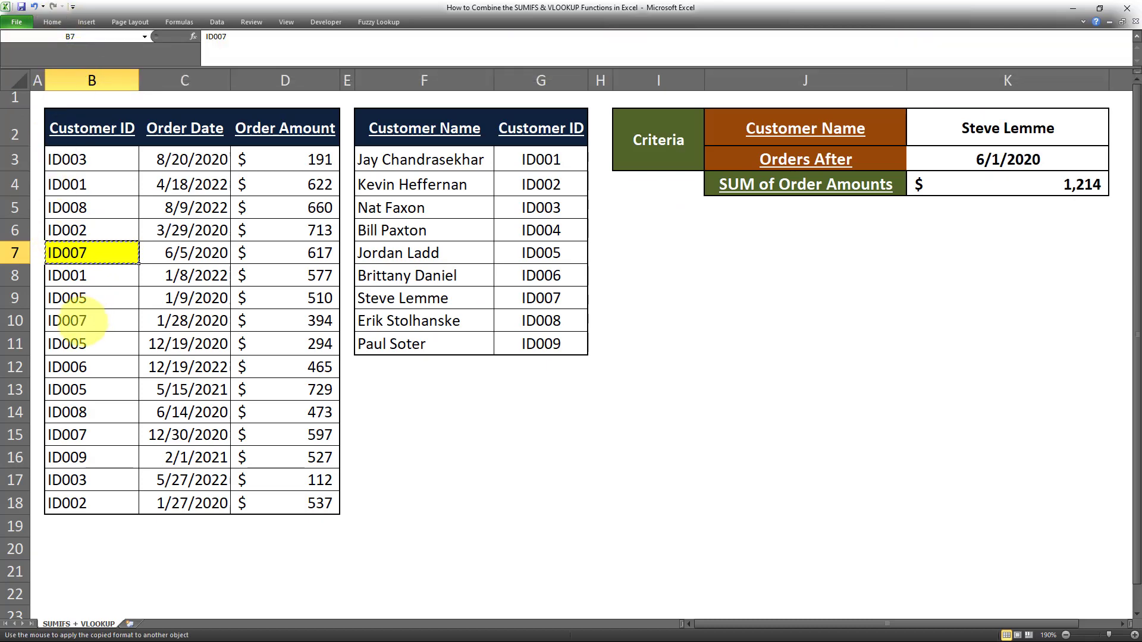
{"action": "left_click", "coordinate": [77, 320]}
{"action": "left_click", "coordinate": [53, 22]}
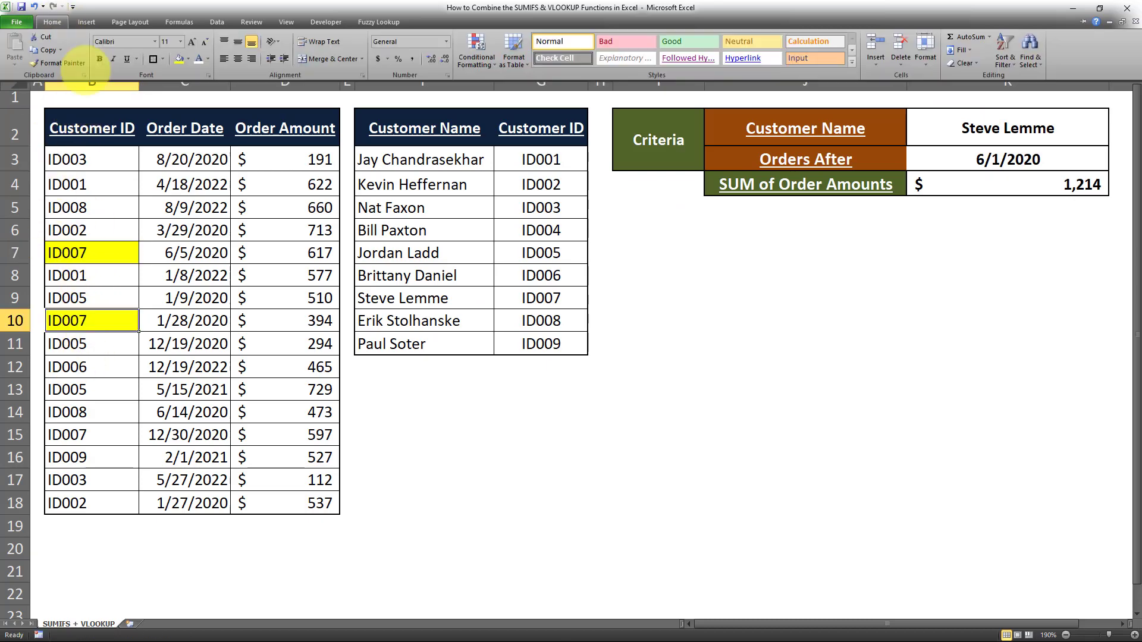
{"action": "left_click", "coordinate": [74, 62]}
{"action": "left_click", "coordinate": [78, 434]}
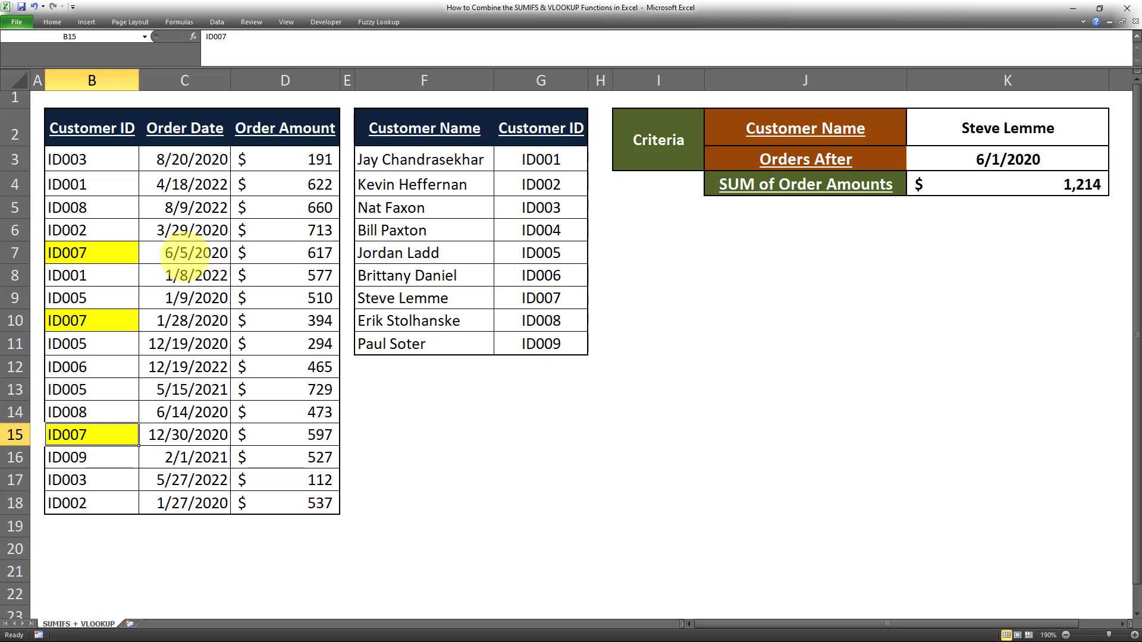
Highlight the ID007 order dates after 6/1/2020 in yellow, filling C7 and copying its format to C15
{"action": "left_click", "coordinate": [194, 255]}
{"action": "left_click", "coordinate": [52, 22]}
{"action": "left_click", "coordinate": [164, 57]}
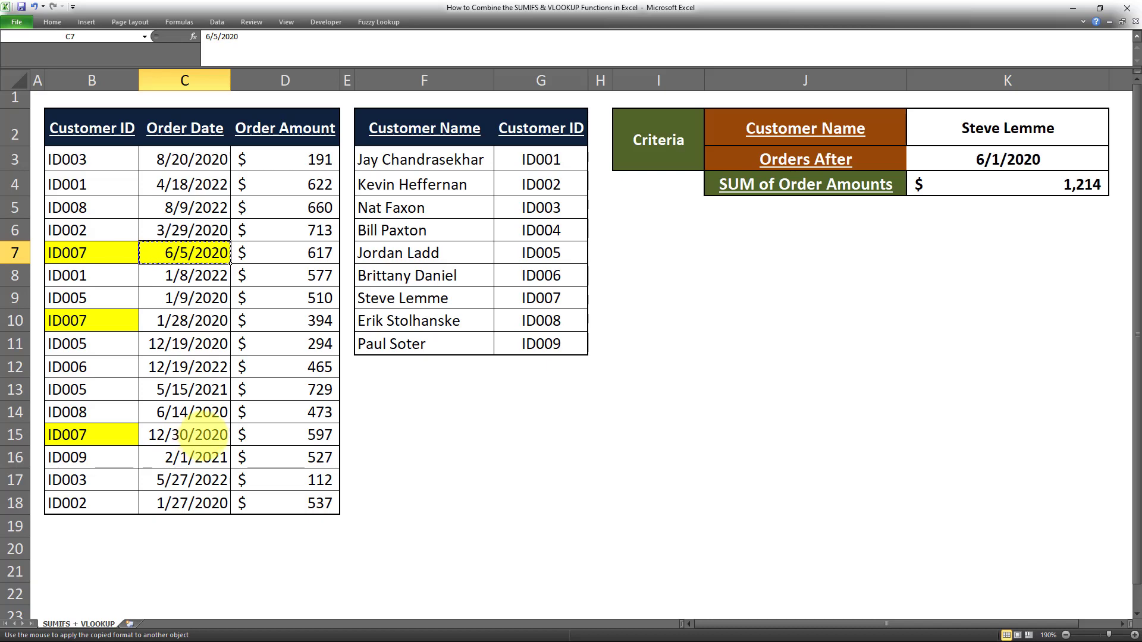
{"action": "left_click", "coordinate": [192, 434]}
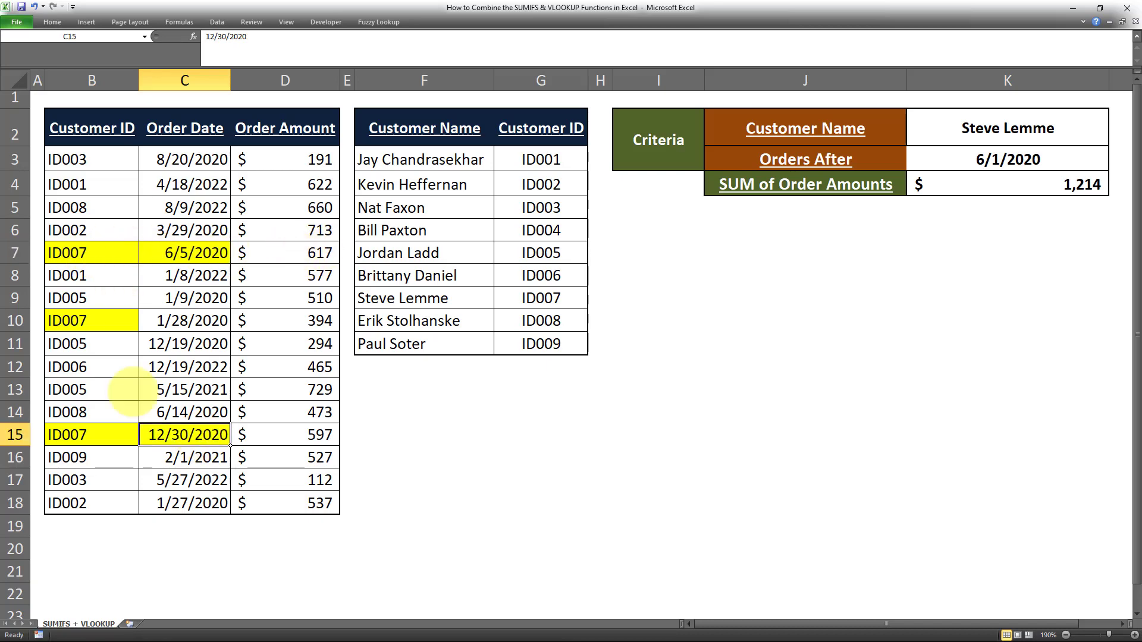
Select the order amounts D7 and D15 together to check their sum against the SUMIFS result in K4
{"action": "left_click", "coordinate": [311, 252]}
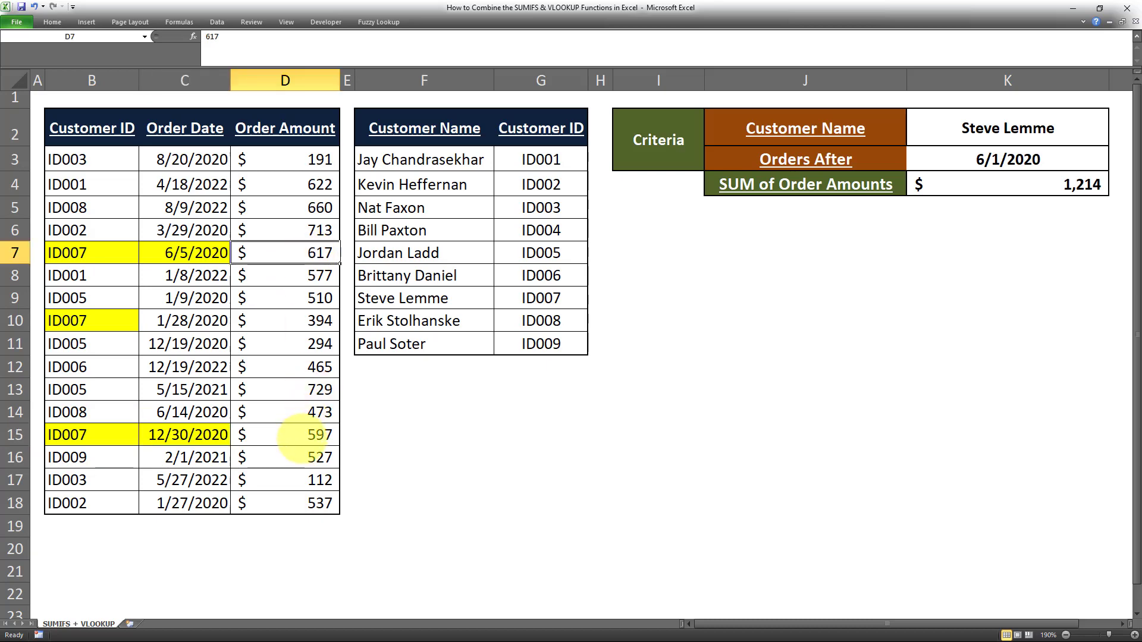
{"action": "left_click", "coordinate": [303, 435], "text": "ctrl"}
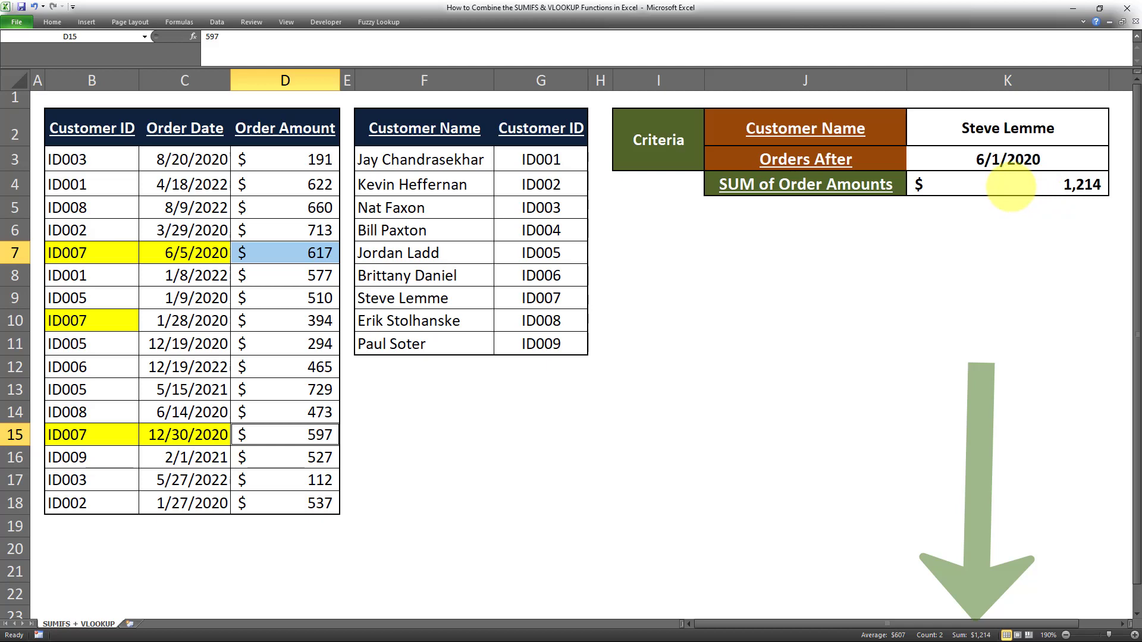
{"action": "left_click", "coordinate": [1010, 187]}
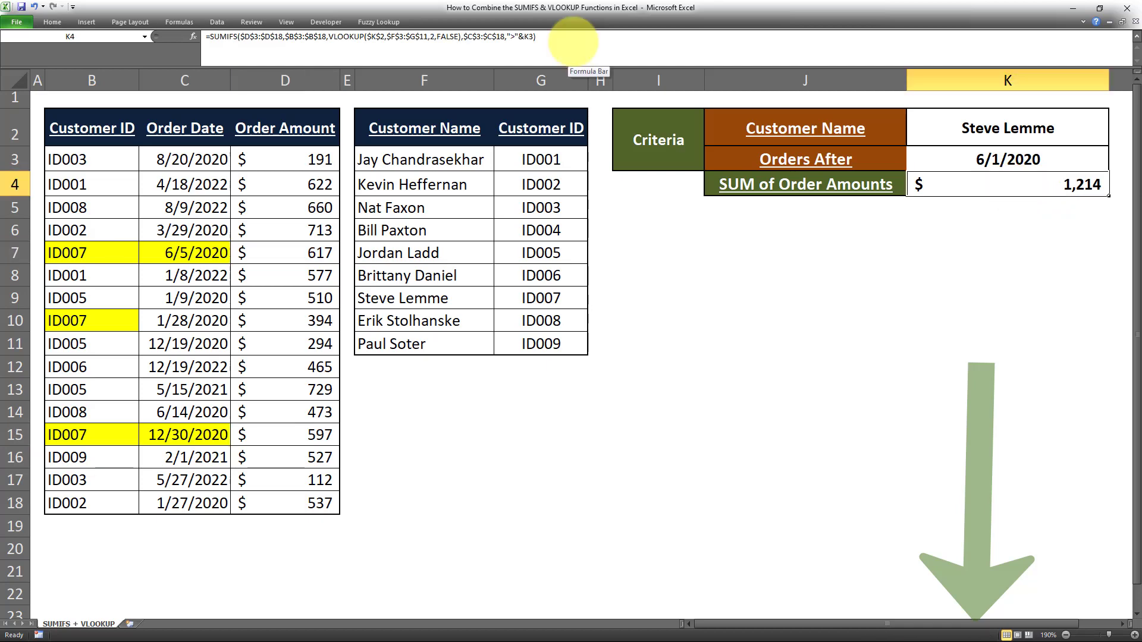